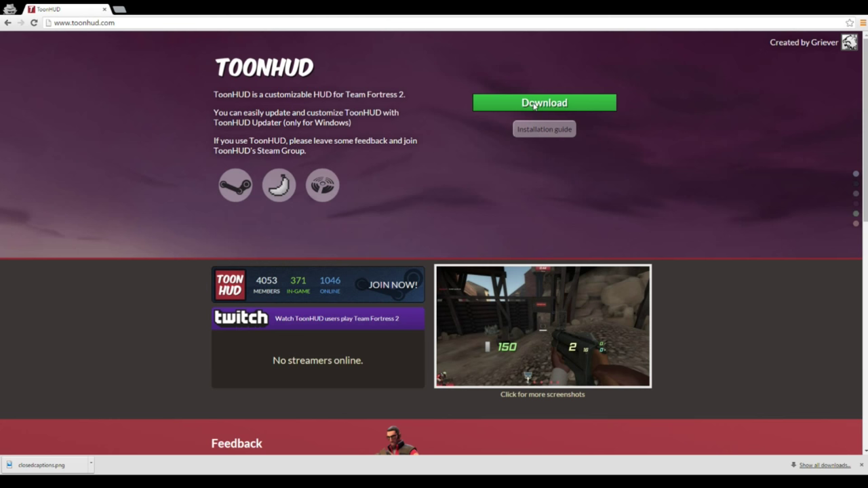
Step: Open the 'Installation with the updater (Windows)' guide and step through to the final Customize! slide
{"action": "left_click", "coordinate": [532, 132]}
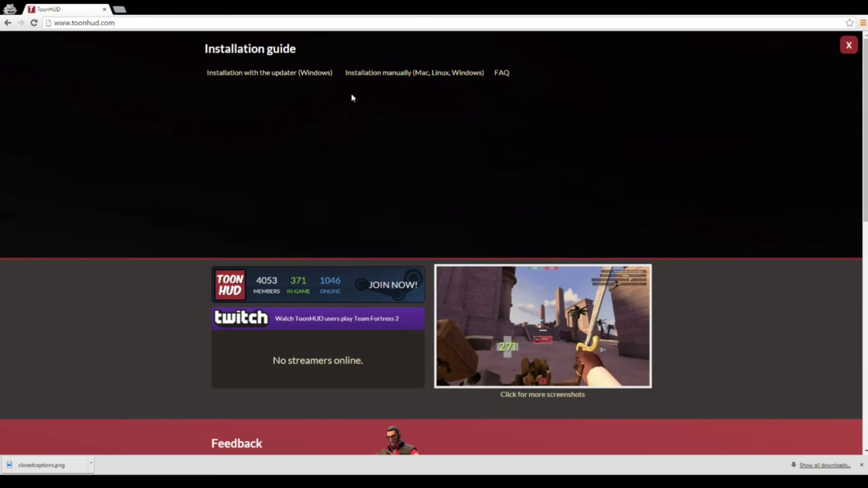
{"action": "left_click", "coordinate": [316, 74]}
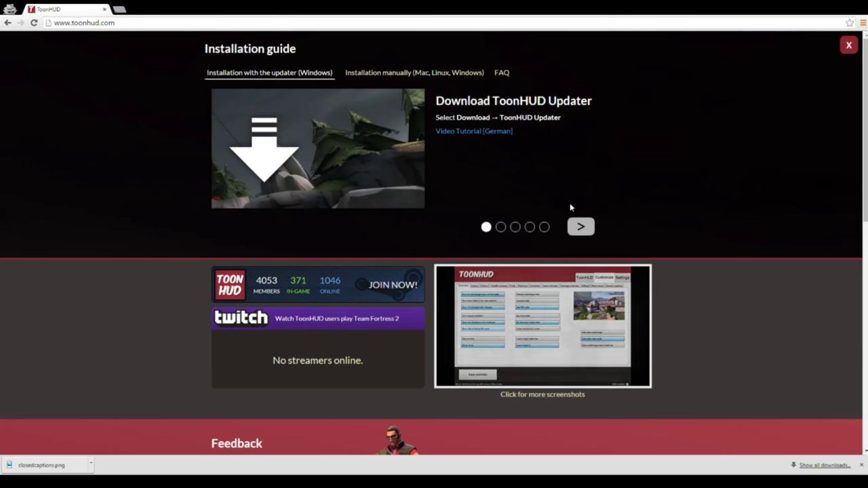
{"action": "left_click", "coordinate": [581, 226]}
{"action": "left_click", "coordinate": [581, 226]}
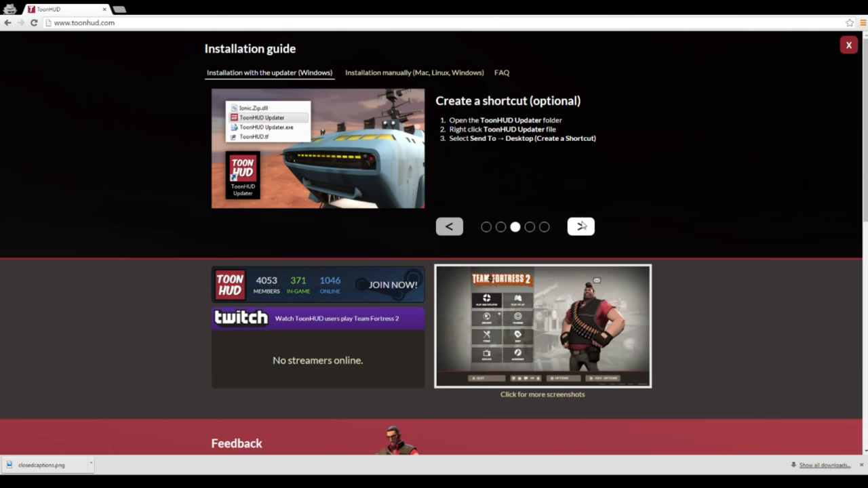
{"action": "left_click", "coordinate": [581, 226]}
{"action": "left_click", "coordinate": [582, 226]}
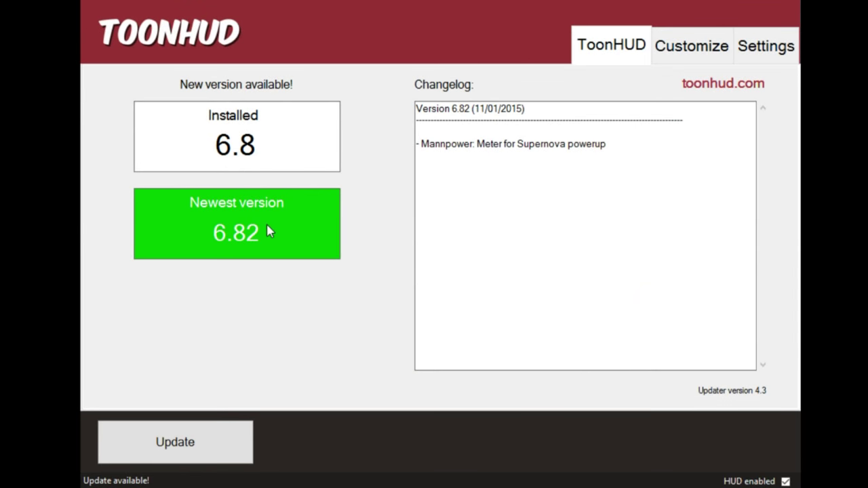
Step: Read the 6.82 changelog entry about the Mannpower meter for the Supernova powerup
{"action": "left_click_drag", "start_coordinate": [492, 143], "coordinate": [608, 145]}
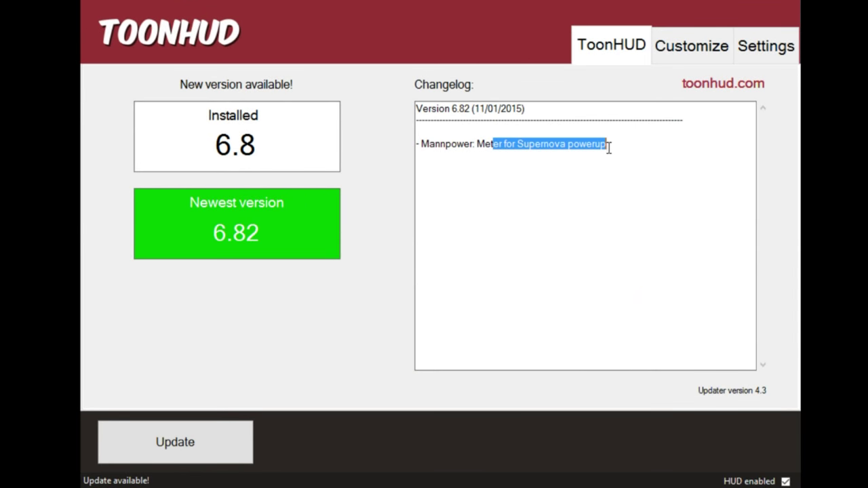
{"action": "left_click", "coordinate": [618, 147]}
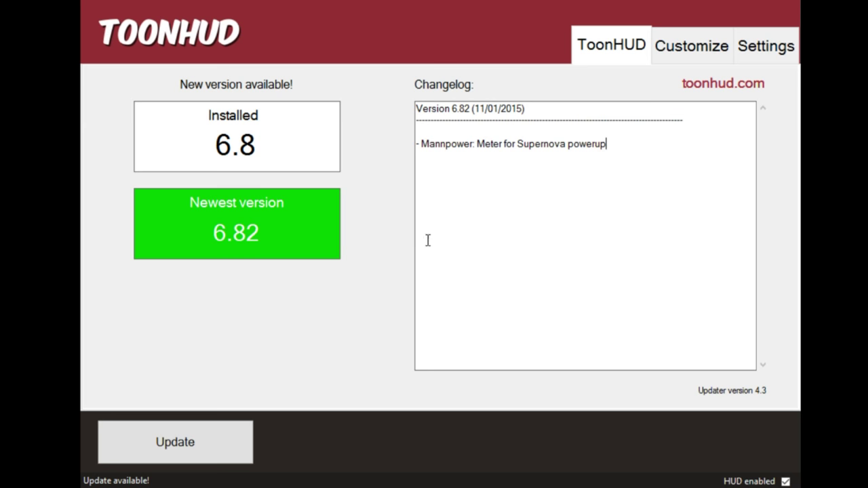
Step: Preview each Overrides option, keeping Mad Milk meter and Side profile class model enabled
{"action": "left_click", "coordinate": [674, 53]}
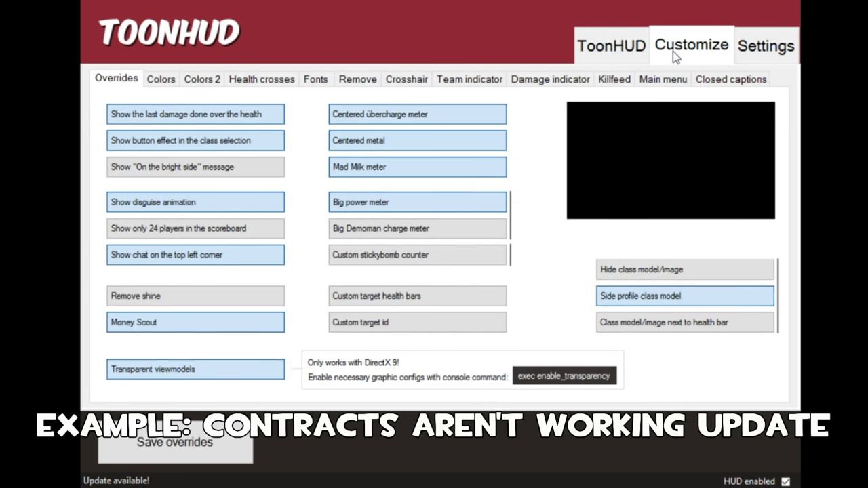
{"action": "mouse_move", "coordinate": [277, 123]}
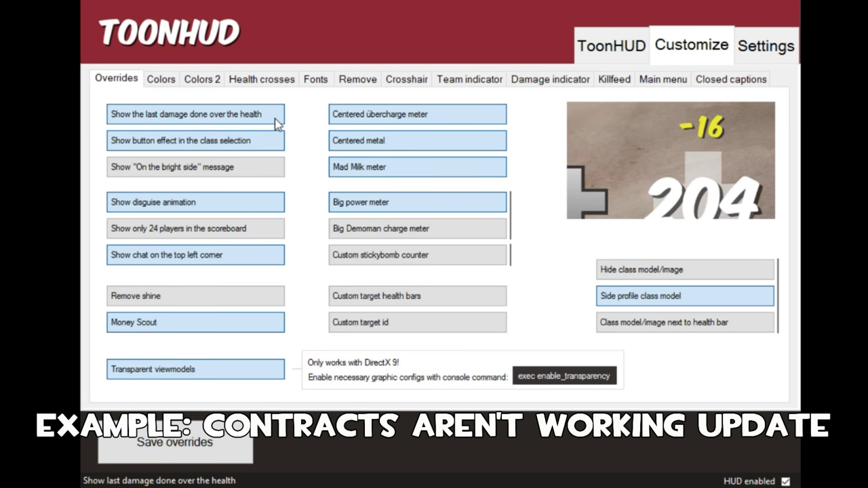
{"action": "mouse_move", "coordinate": [264, 142]}
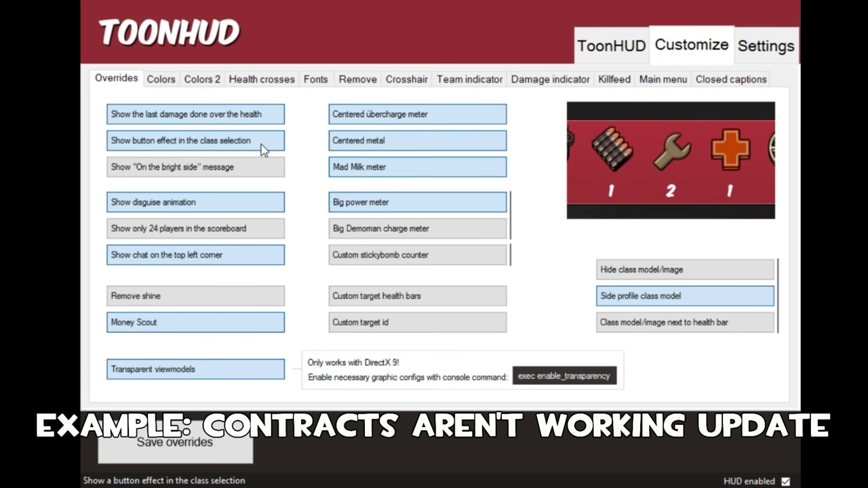
{"action": "mouse_move", "coordinate": [244, 202]}
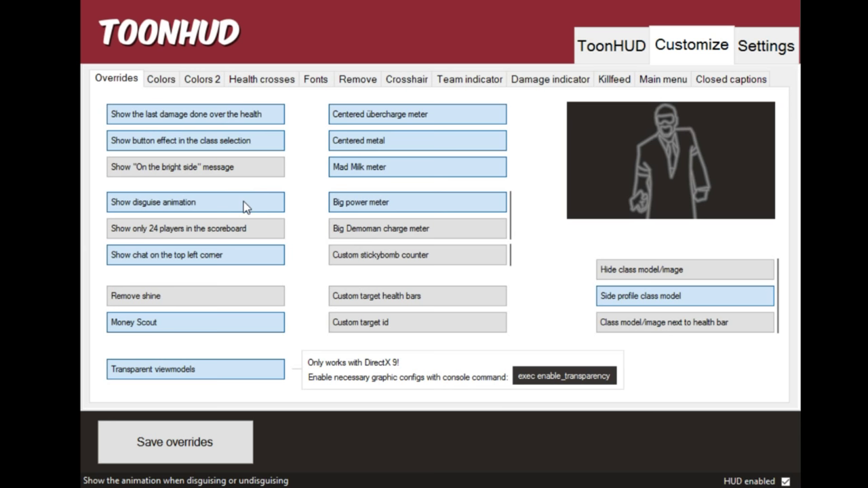
{"action": "mouse_move", "coordinate": [242, 233]}
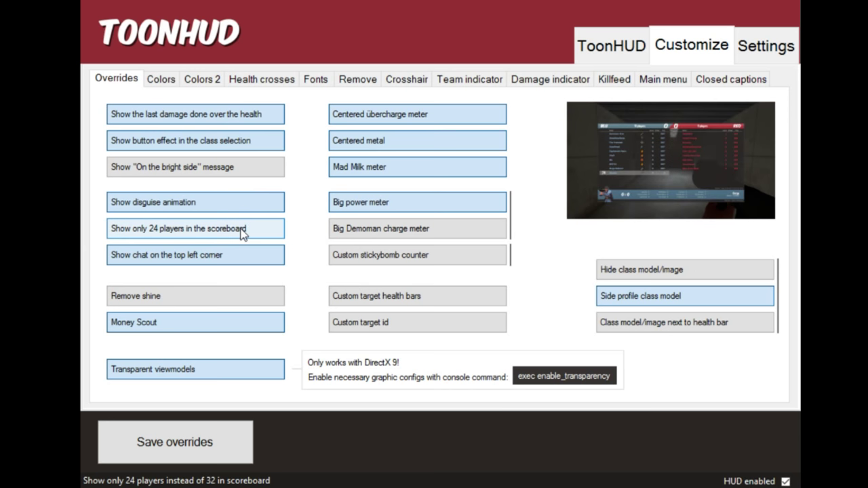
{"action": "mouse_move", "coordinate": [242, 256]}
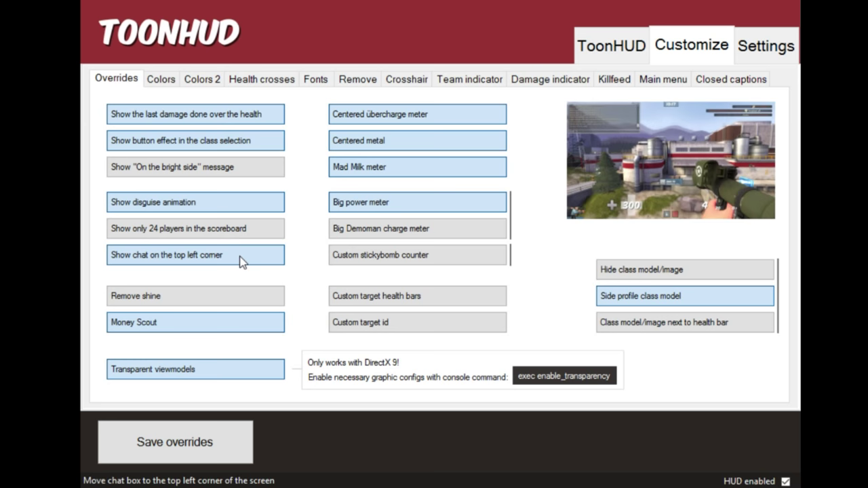
{"action": "mouse_move", "coordinate": [232, 303]}
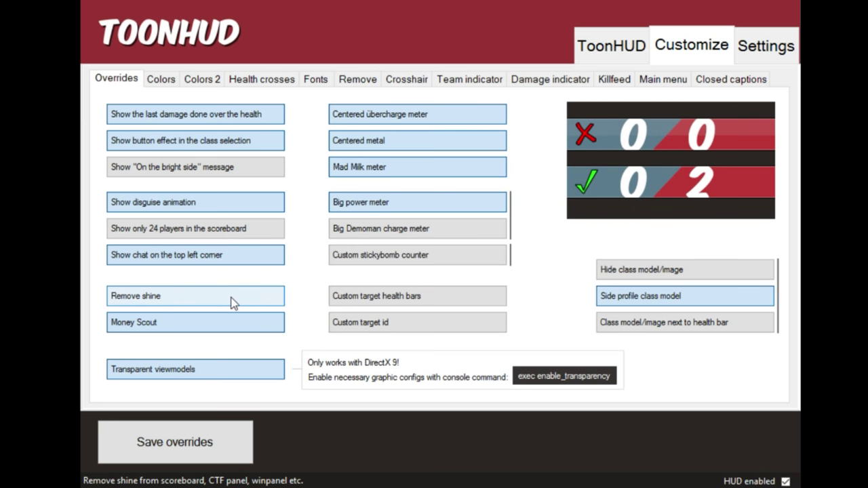
{"action": "mouse_move", "coordinate": [233, 319]}
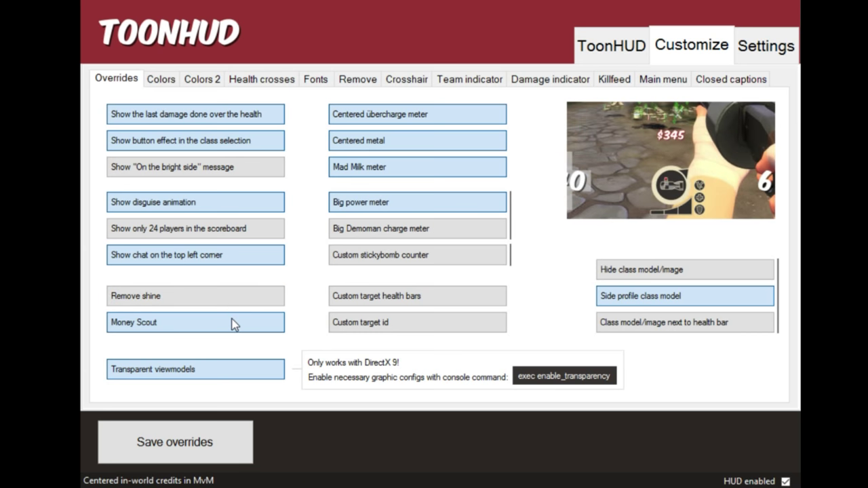
{"action": "mouse_move", "coordinate": [243, 377]}
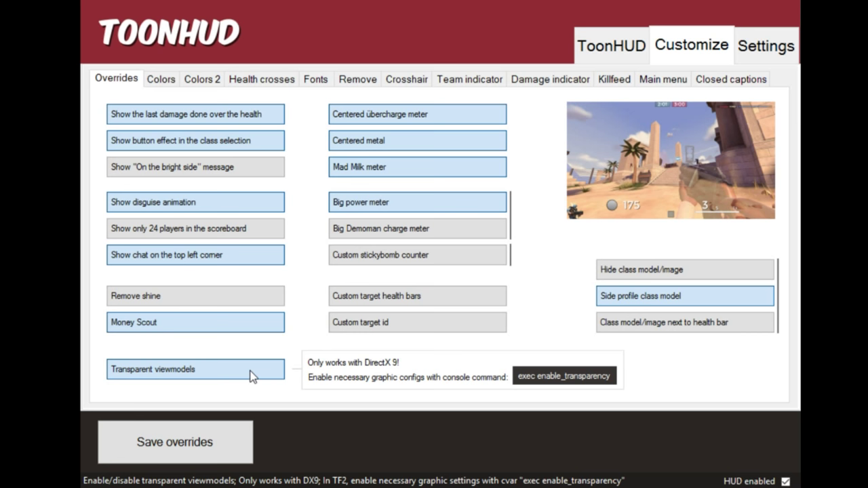
{"action": "mouse_move", "coordinate": [403, 124]}
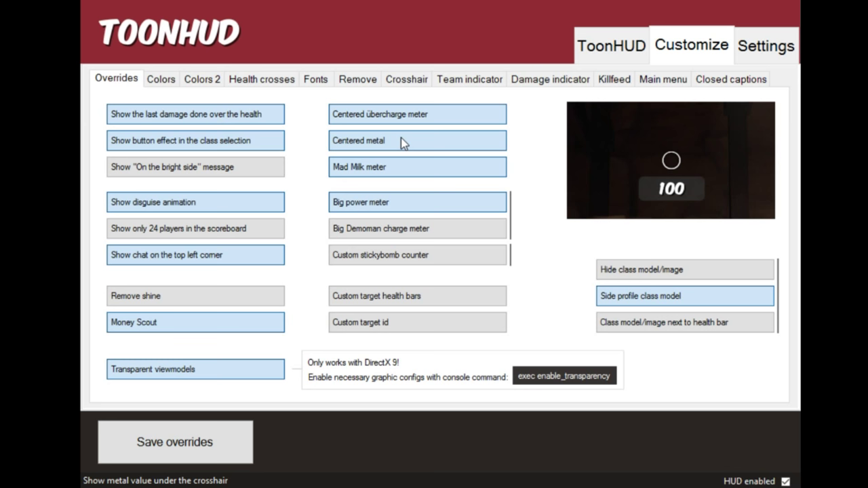
{"action": "mouse_move", "coordinate": [398, 167]}
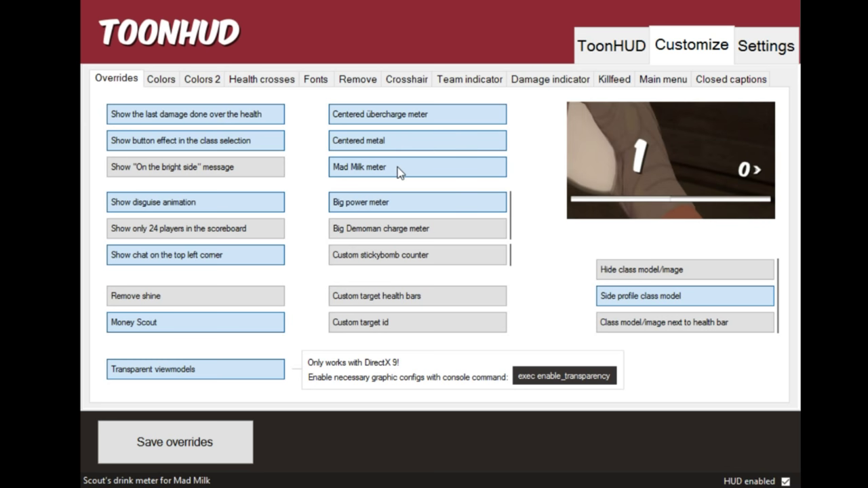
{"action": "mouse_move", "coordinate": [393, 200]}
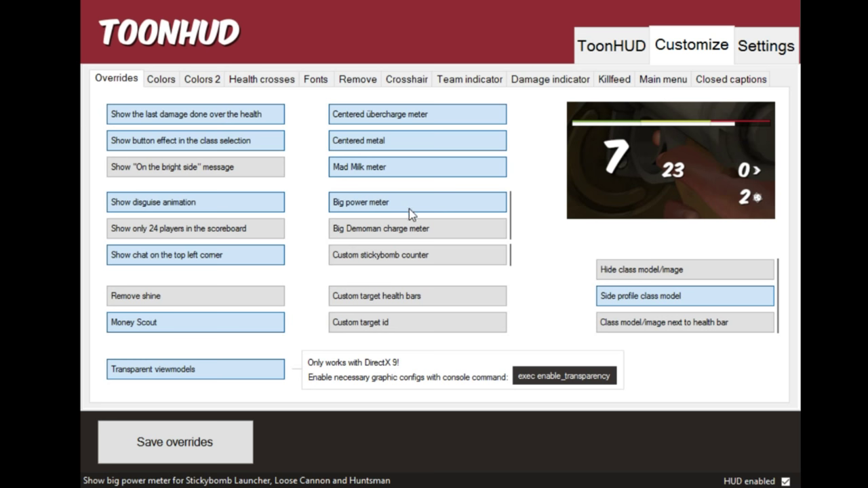
{"action": "mouse_move", "coordinate": [434, 232]}
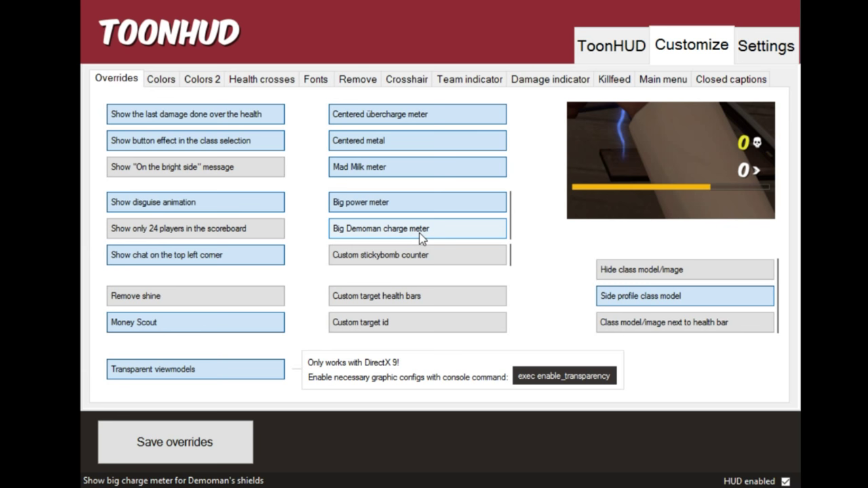
{"action": "mouse_move", "coordinate": [418, 251]}
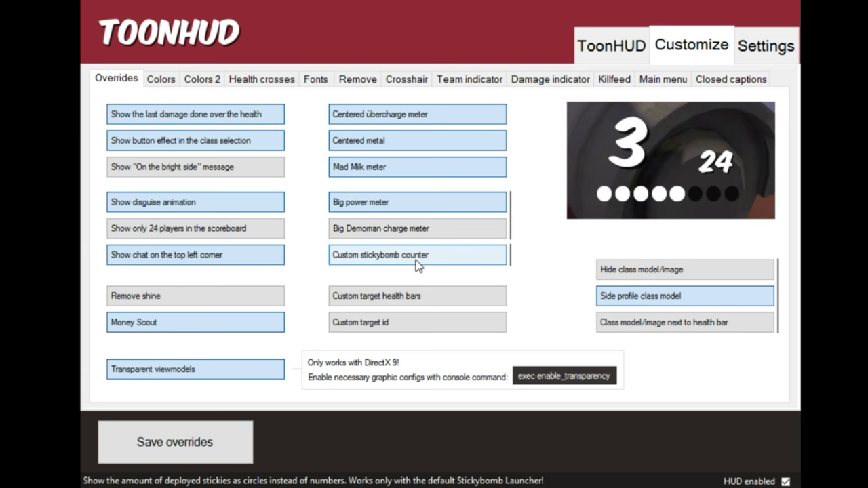
{"action": "mouse_move", "coordinate": [413, 297]}
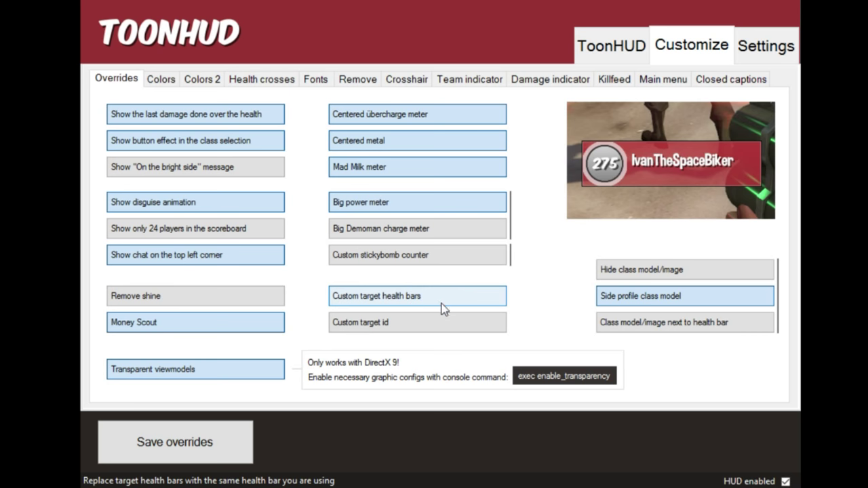
{"action": "mouse_move", "coordinate": [445, 320]}
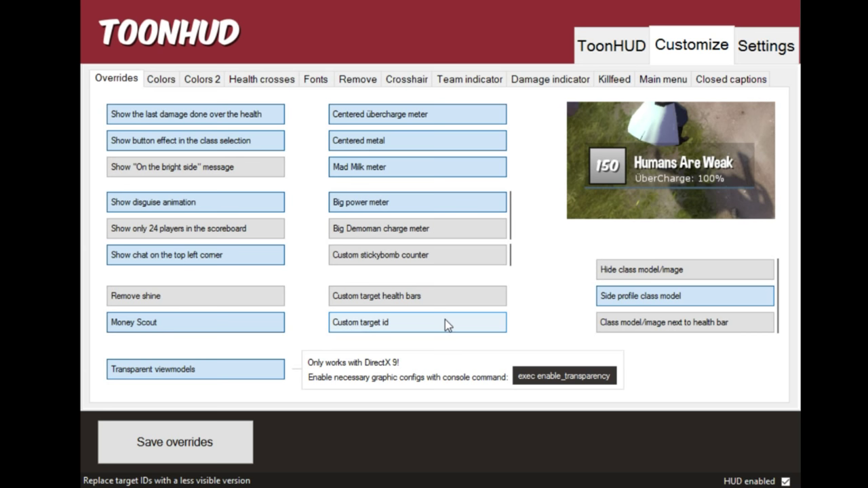
{"action": "mouse_move", "coordinate": [636, 273]}
{"action": "mouse_move", "coordinate": [645, 297]}
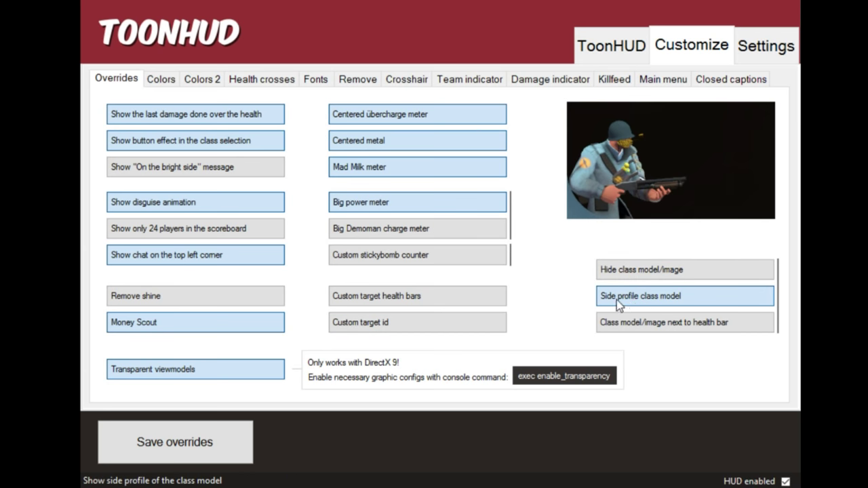
{"action": "mouse_move", "coordinate": [636, 326]}
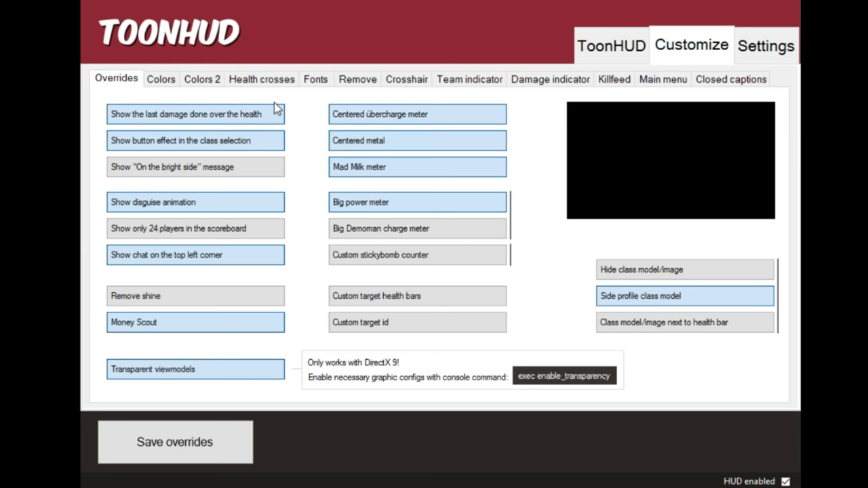
Step: Browse the Colors, Colors 2 and Health crosses pages, ending on Fonts with the TF2 preset
{"action": "left_click", "coordinate": [167, 83]}
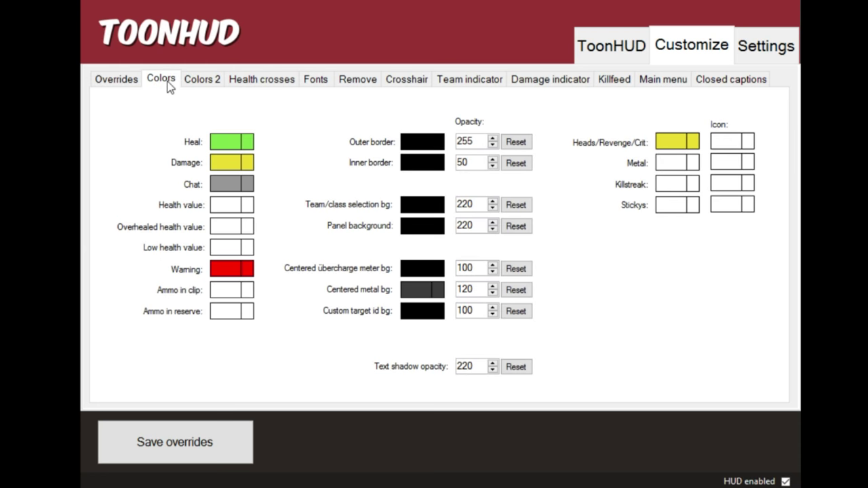
{"action": "left_click", "coordinate": [201, 80]}
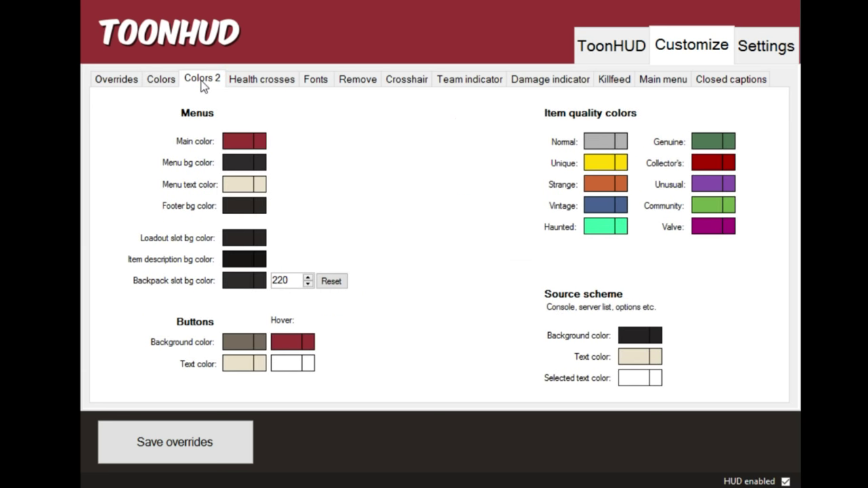
{"action": "left_click", "coordinate": [263, 81]}
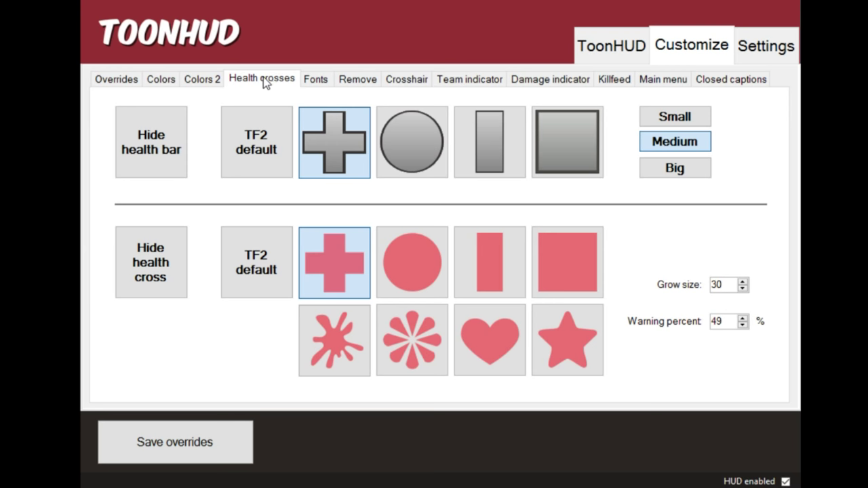
{"action": "left_click", "coordinate": [318, 80]}
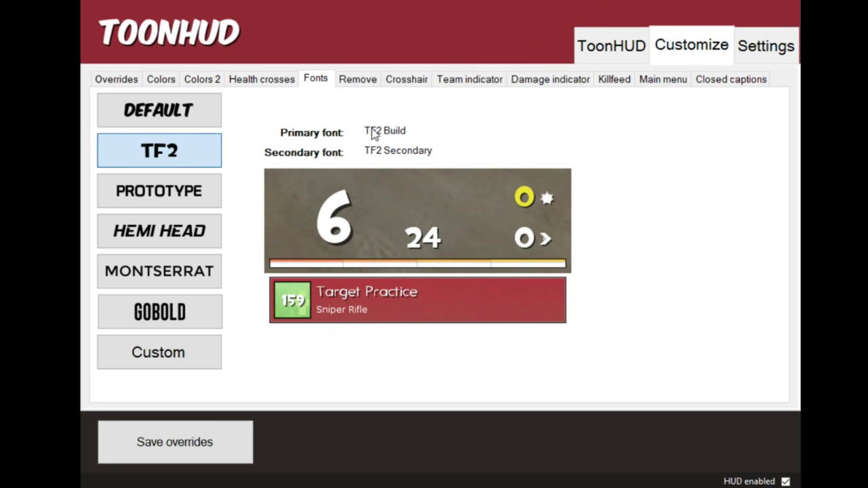
Step: Review the Remove, Crosshair, Team indicator and Damage indicator pages, ending on Killfeed settings
{"action": "left_click", "coordinate": [371, 83]}
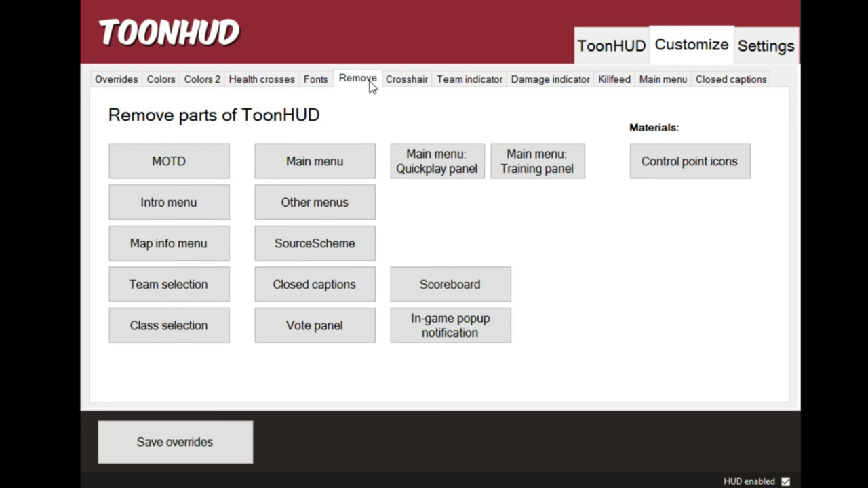
{"action": "left_click", "coordinate": [405, 83]}
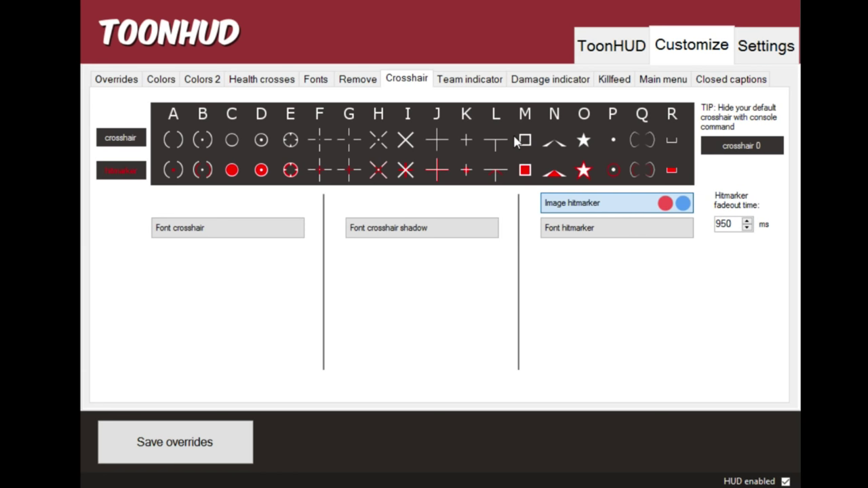
{"action": "left_click", "coordinate": [471, 81]}
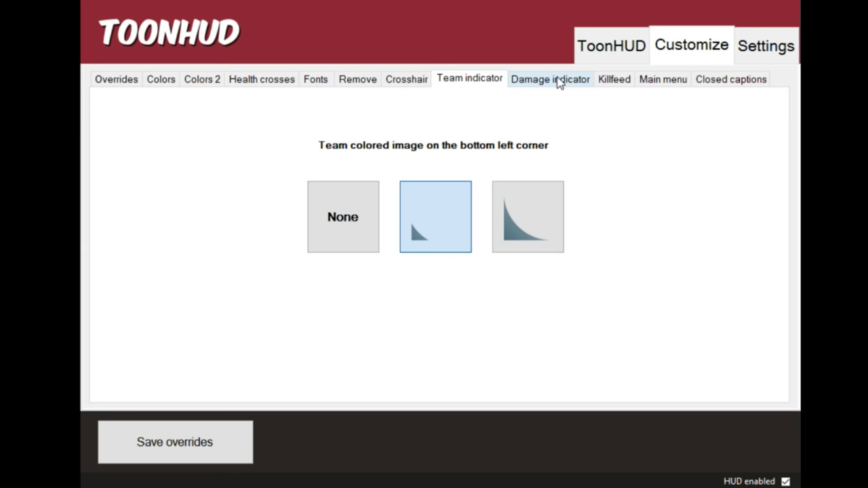
{"action": "left_click", "coordinate": [558, 80]}
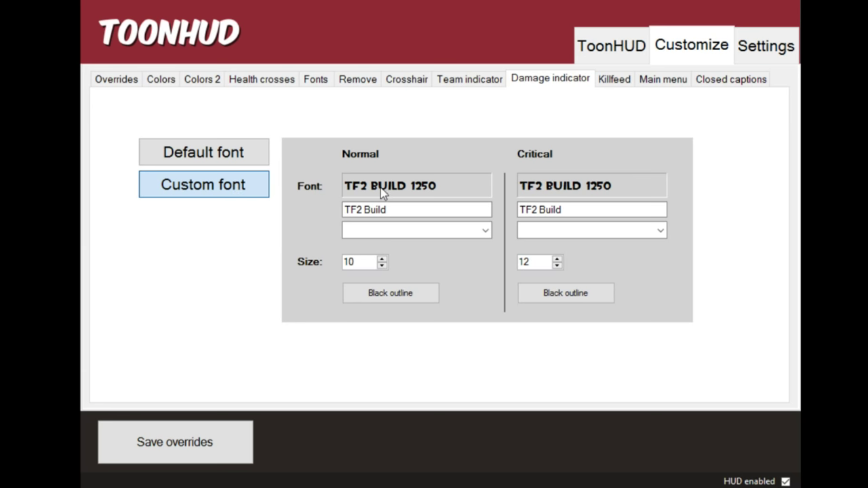
{"action": "left_click", "coordinate": [395, 213]}
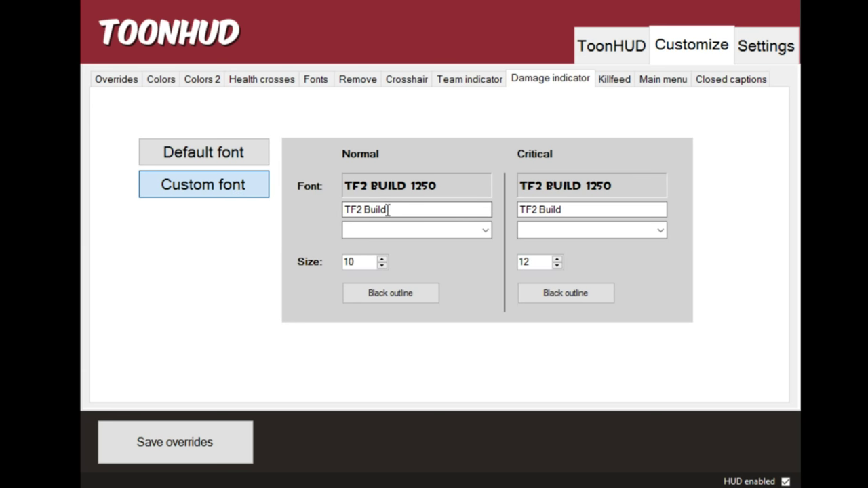
{"action": "left_click", "coordinate": [615, 81]}
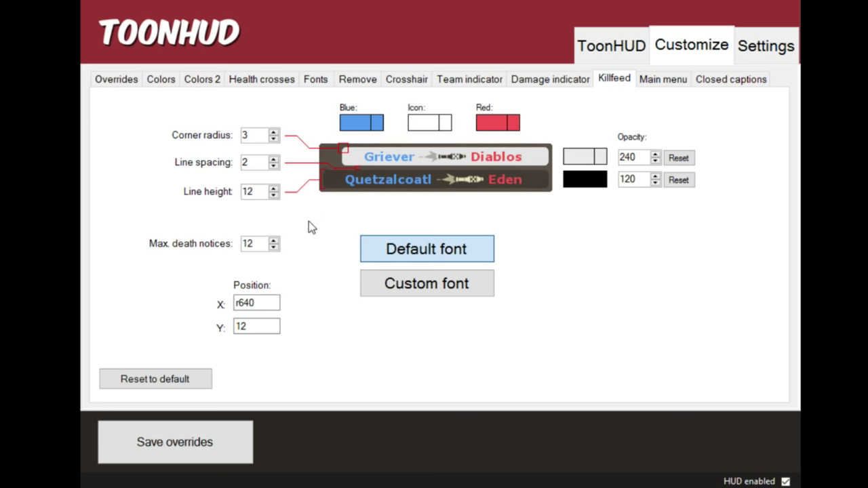
Step: Check max death notices 12 and the Main menu options, then view Closed captions (TF2 Build, 24)
{"action": "double_click", "coordinate": [248, 244]}
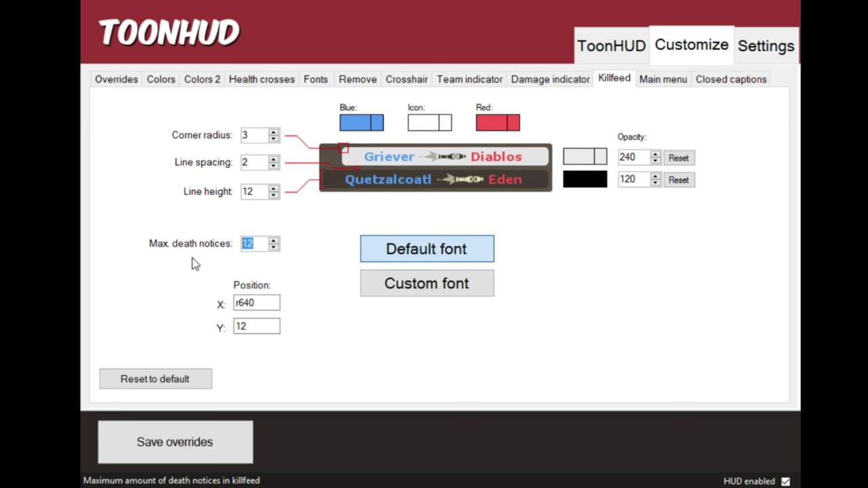
{"action": "left_click", "coordinate": [655, 82]}
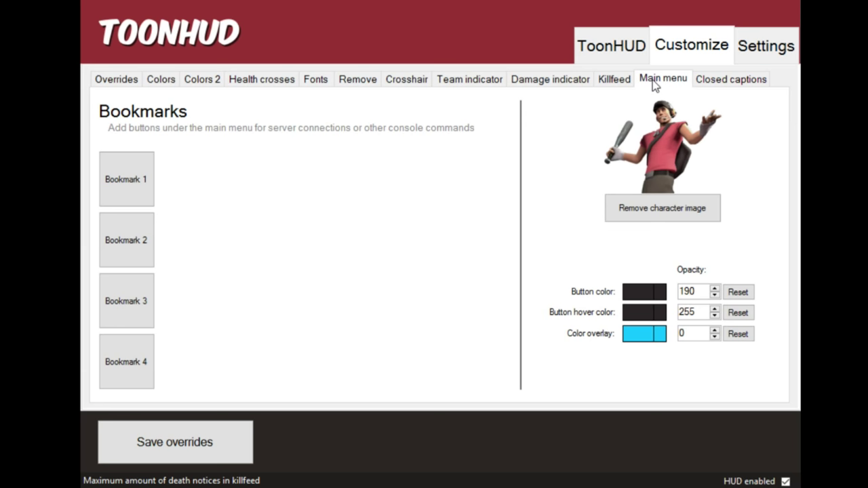
{"action": "left_click", "coordinate": [717, 82]}
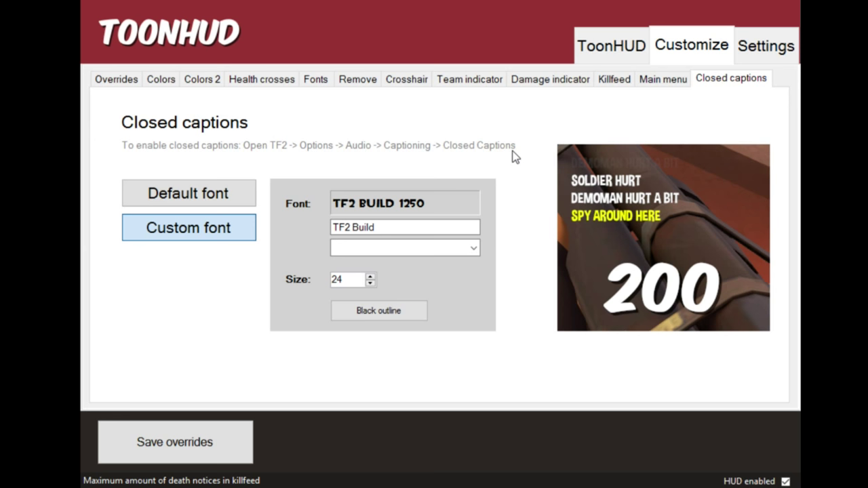
Step: Select the TF2 Build caption font name, then view the Settings page's custom folder and 16:9 ratio
{"action": "mouse_move", "coordinate": [382, 226]}
{"action": "left_mouse_down"}
{"action": "mouse_move", "coordinate": [348, 228]}
{"action": "mouse_move", "coordinate": [314, 245]}
{"action": "left_mouse_up"}
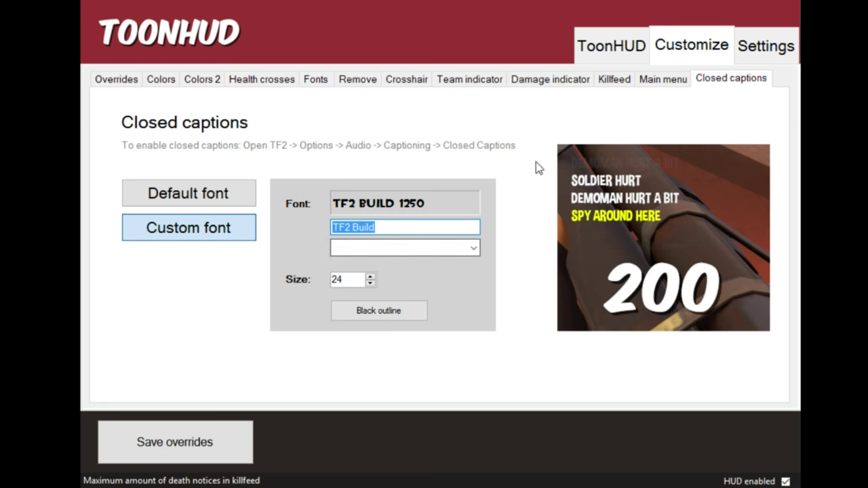
{"action": "left_click", "coordinate": [746, 51]}
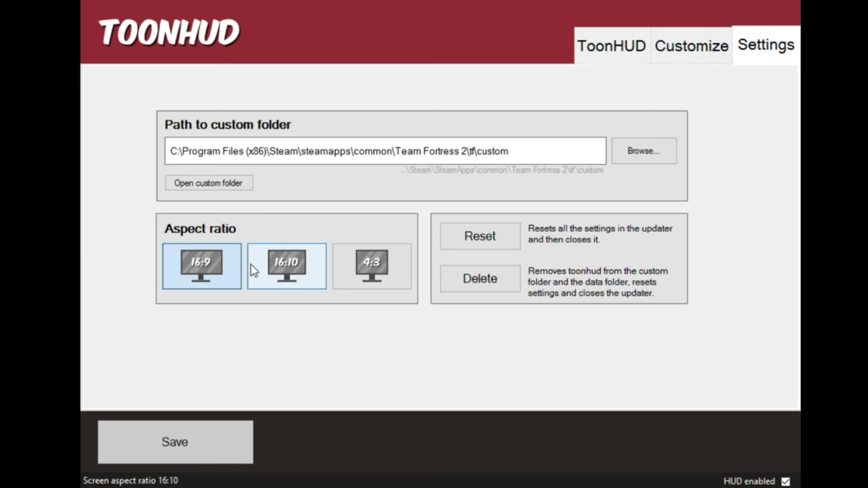
Step: Go back to the ToonHUD tab's version info and changelog
{"action": "left_click", "coordinate": [595, 64]}
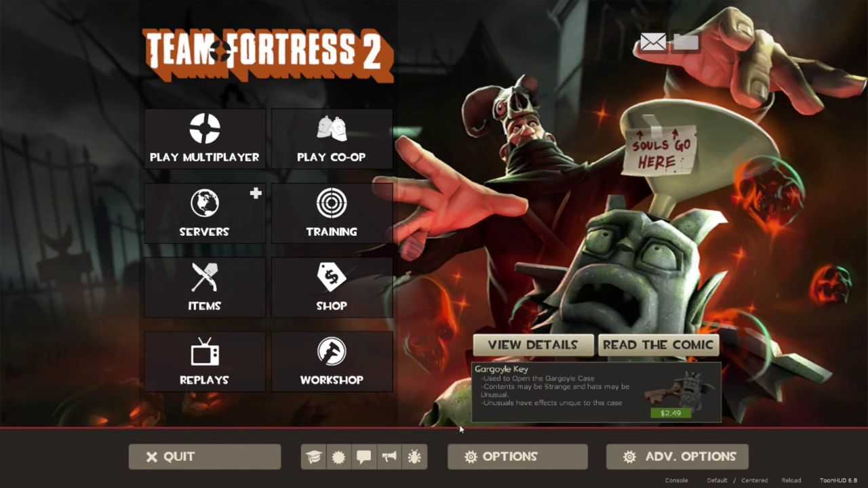
Step: Set the crosshair appearance to None in Team Fortress 2's Multiplayer options
{"action": "left_click", "coordinate": [485, 464]}
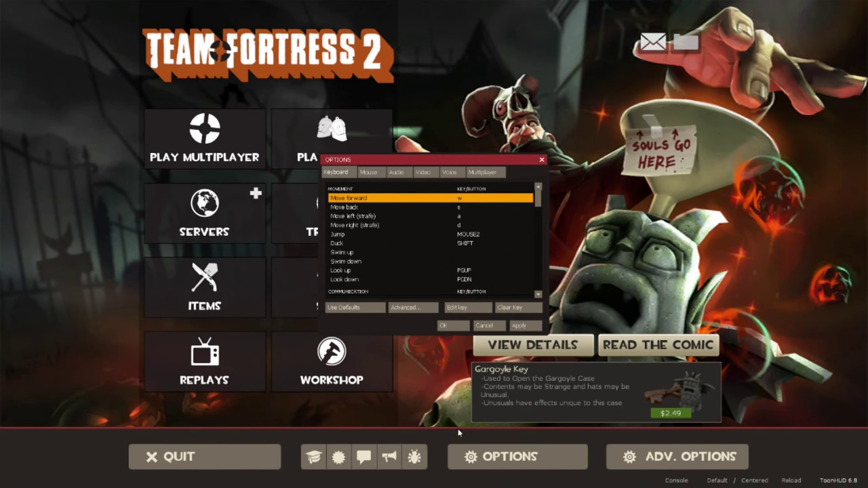
{"action": "left_click", "coordinate": [475, 172]}
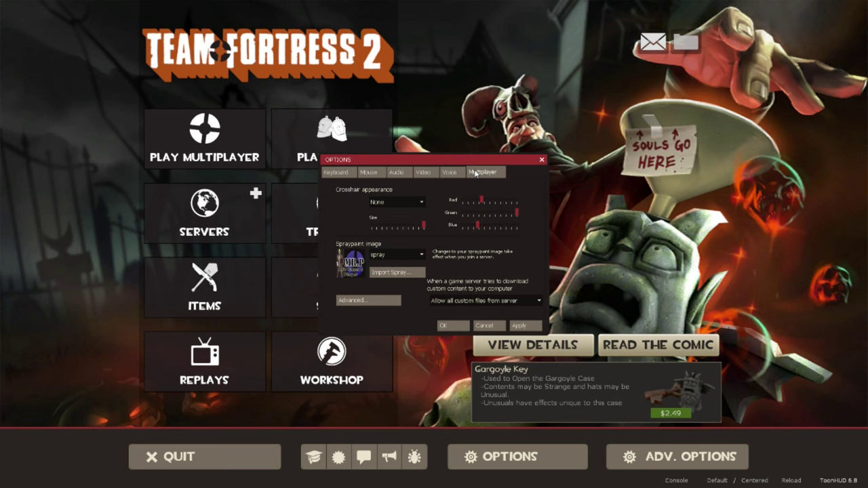
{"action": "left_click", "coordinate": [422, 203]}
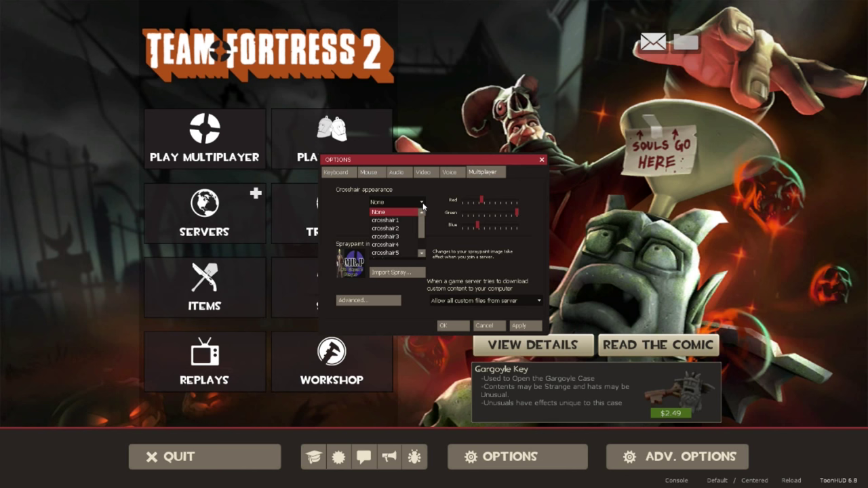
{"action": "left_click", "coordinate": [433, 201]}
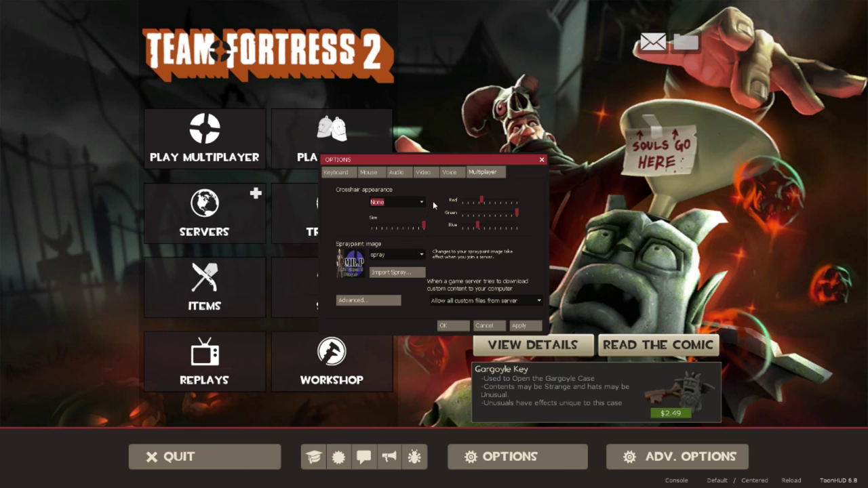